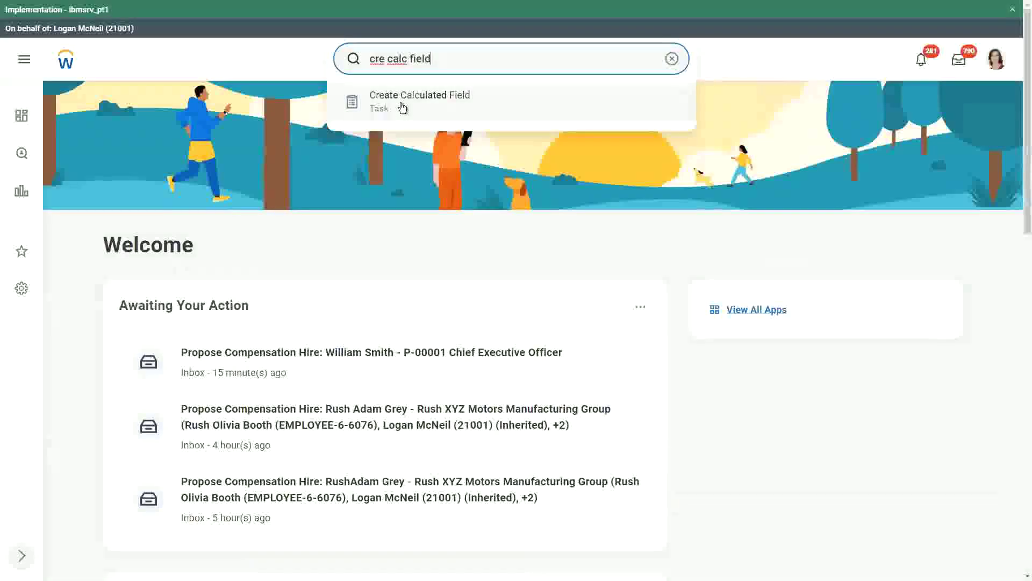
Start creating a calculated field and name it CF-WW-Eval Exp-Test
left_click(402, 103)
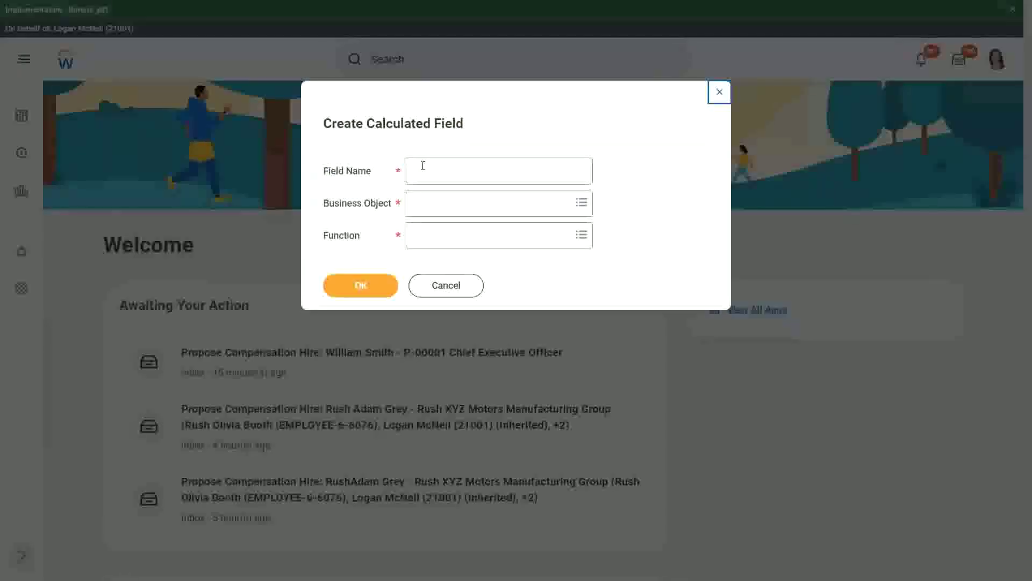
left_click(423, 165)
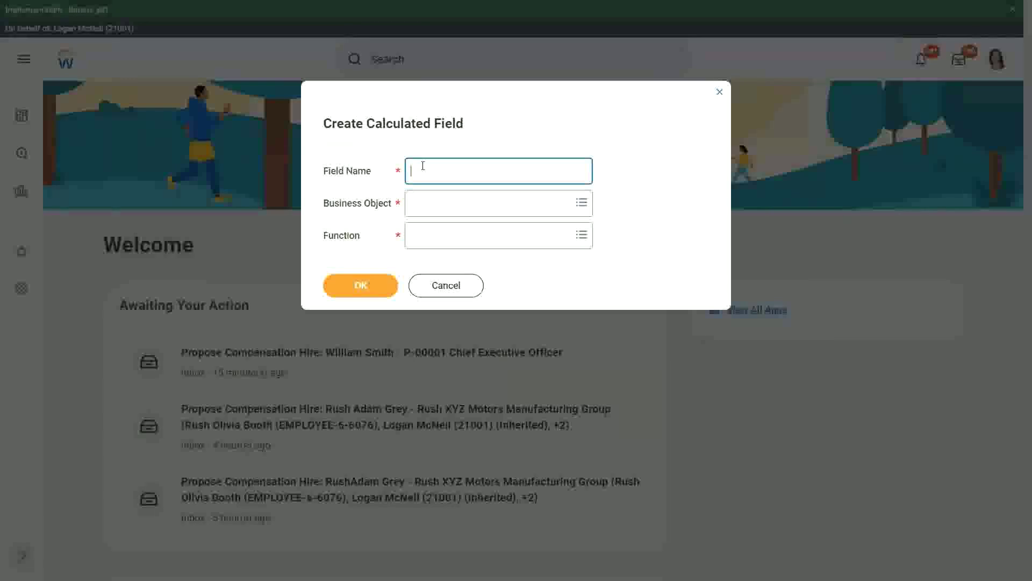
type("CF-WW-")
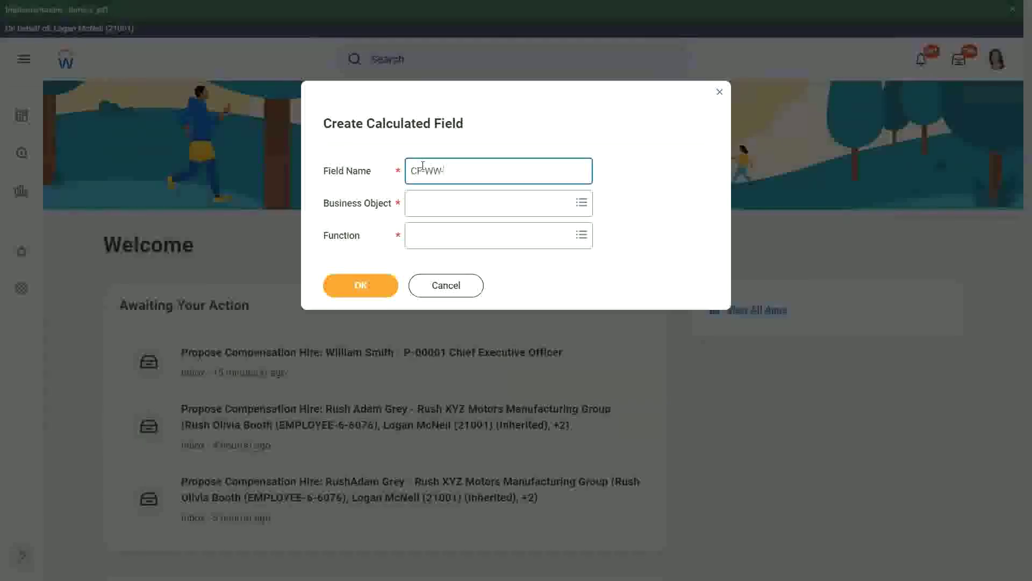
type("E")
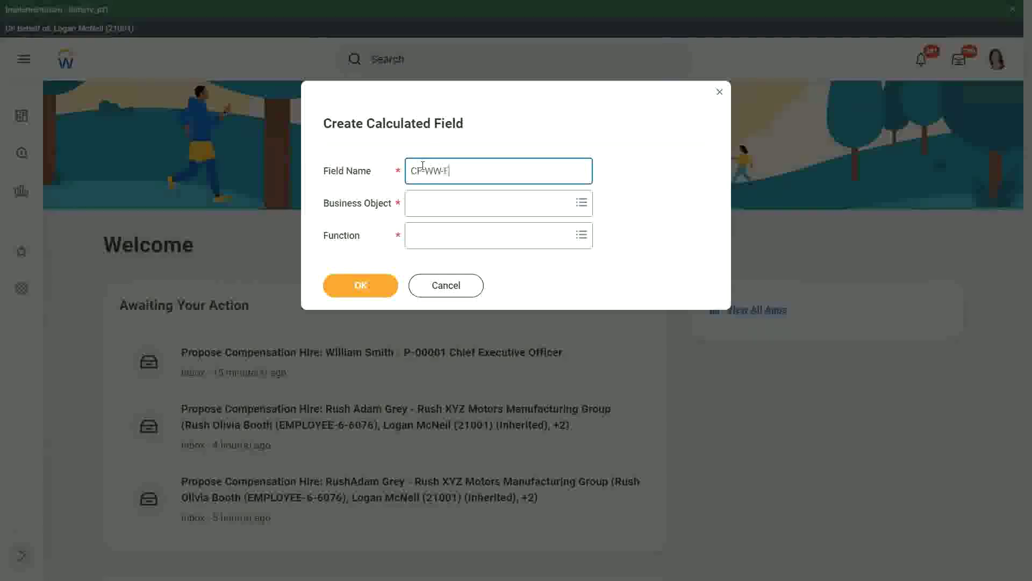
type("val Exp")
key("BackSpace")
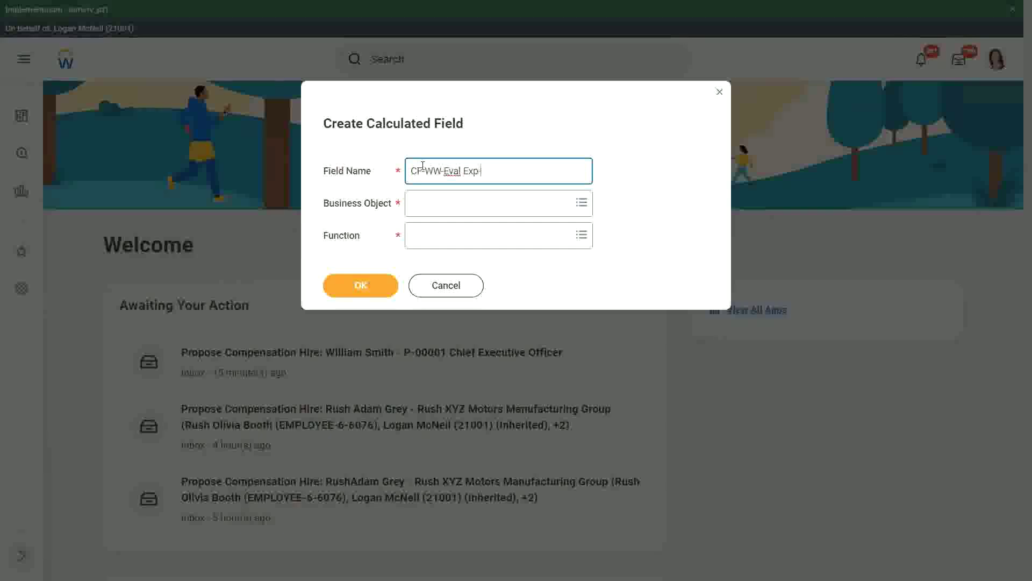
type("-Test")
key("Tab")
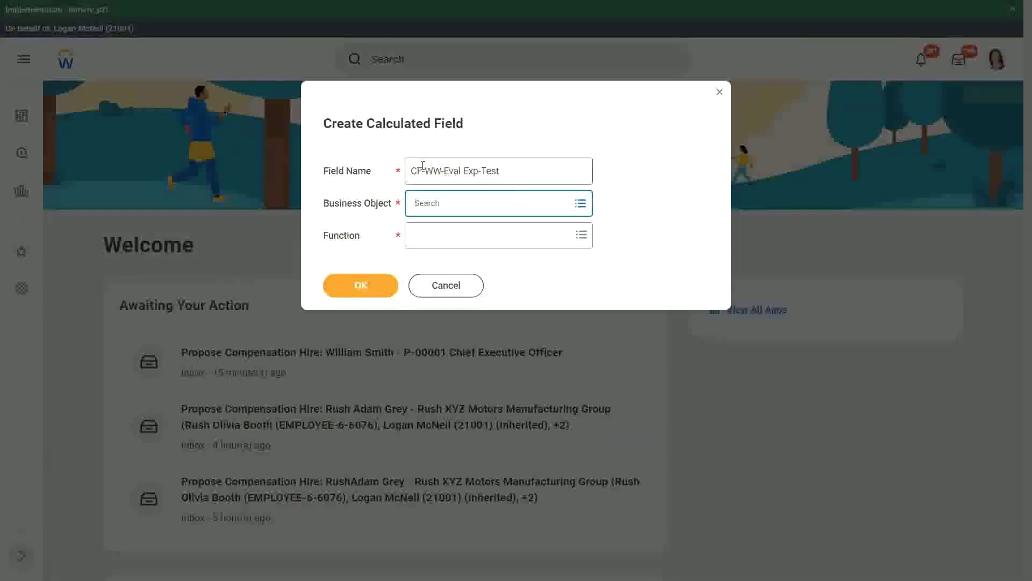
Set the calculated field's business object to Worker and its function to Evaluate Expression, and continue to the detailed setup
type("worker")
key("Return")
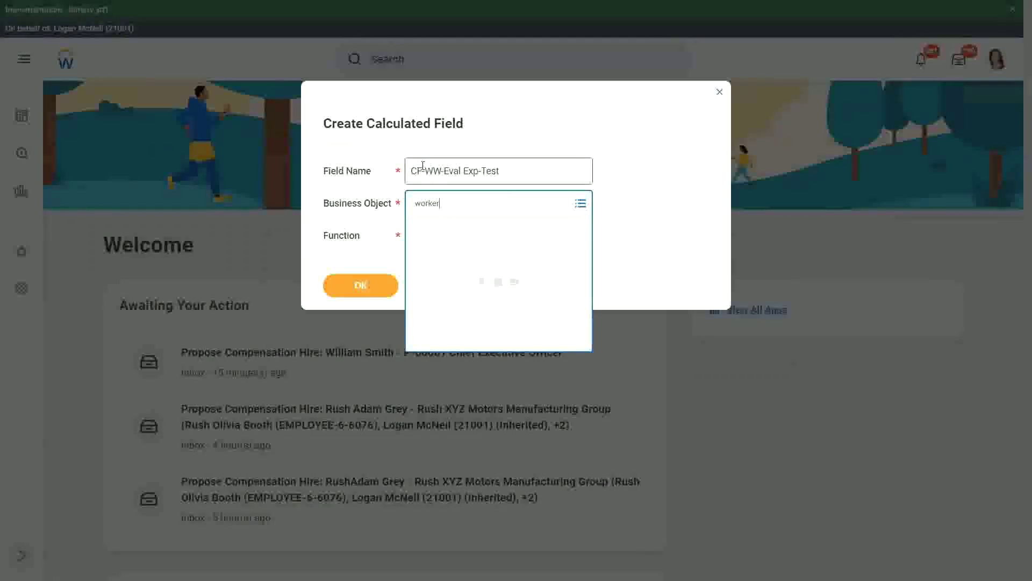
key("Return")
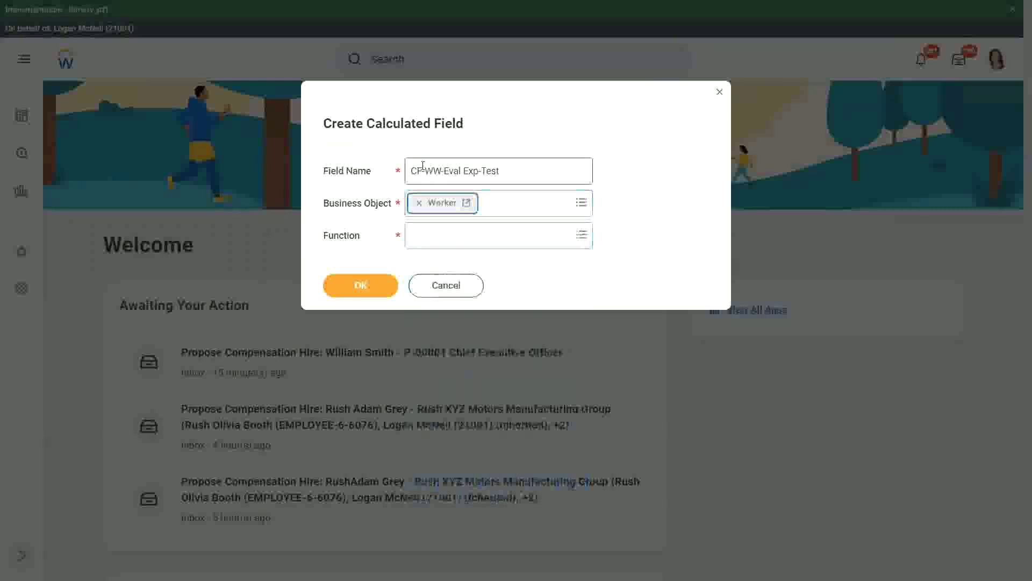
key("Tab")
type("eval exp")
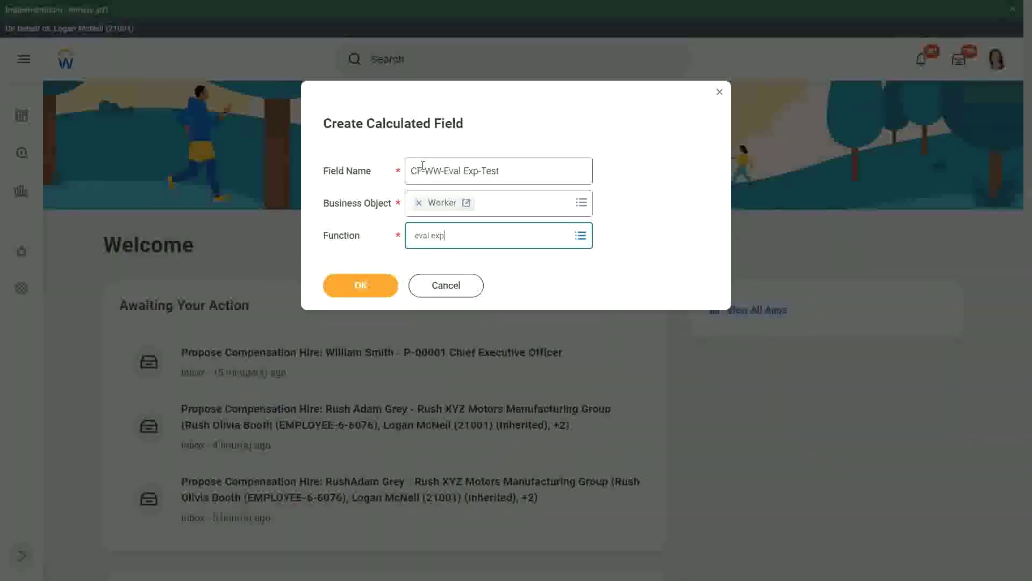
key("Return")
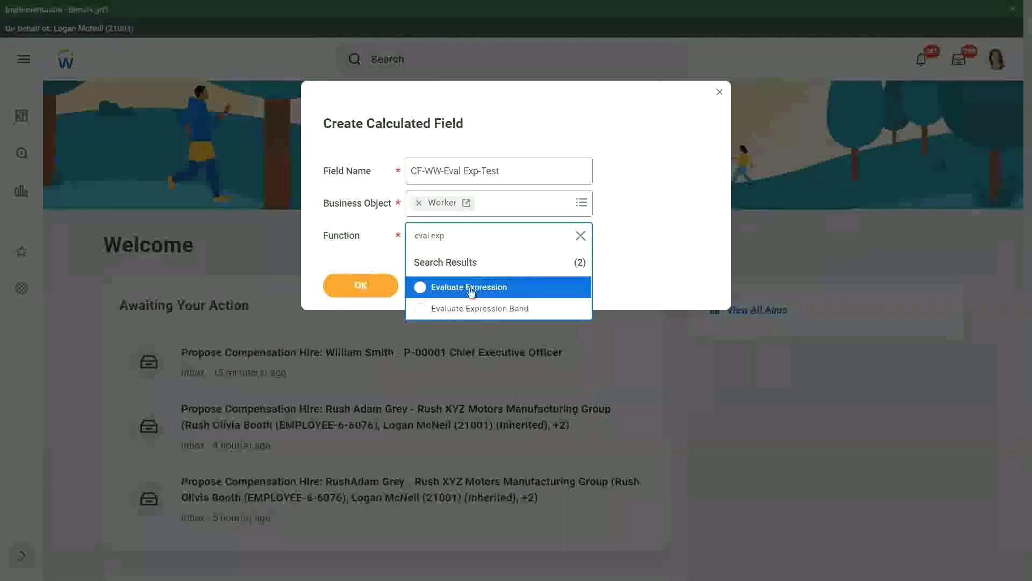
left_click(474, 287)
left_click(366, 286)
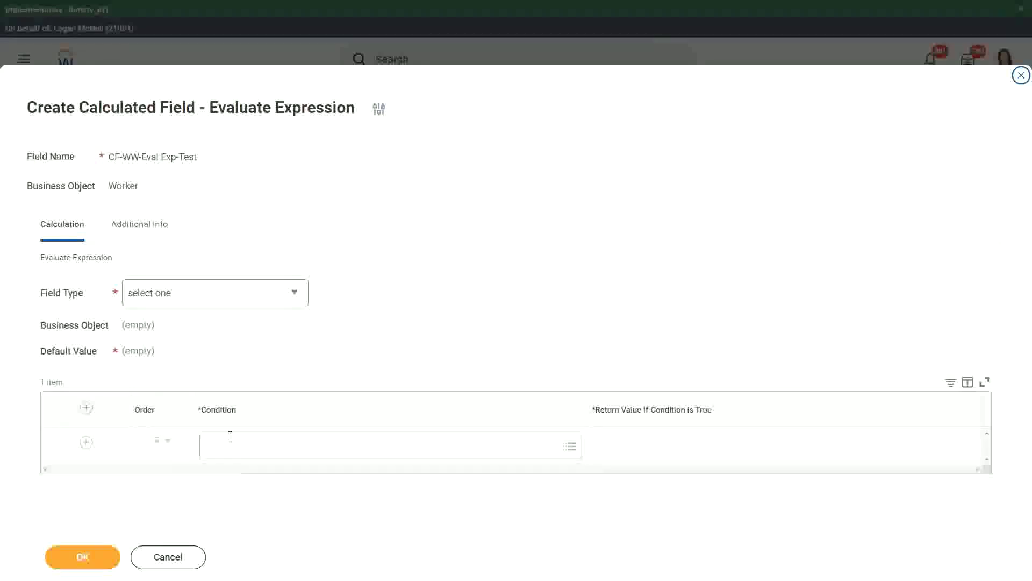
Annotate the first row's Condition cell with the overlay text "Boolean or a T/F field"
mouse_move(234, 446)
left_mouse_down()
mouse_move(268, 421)
mouse_move(237, 438)
left_mouse_up()
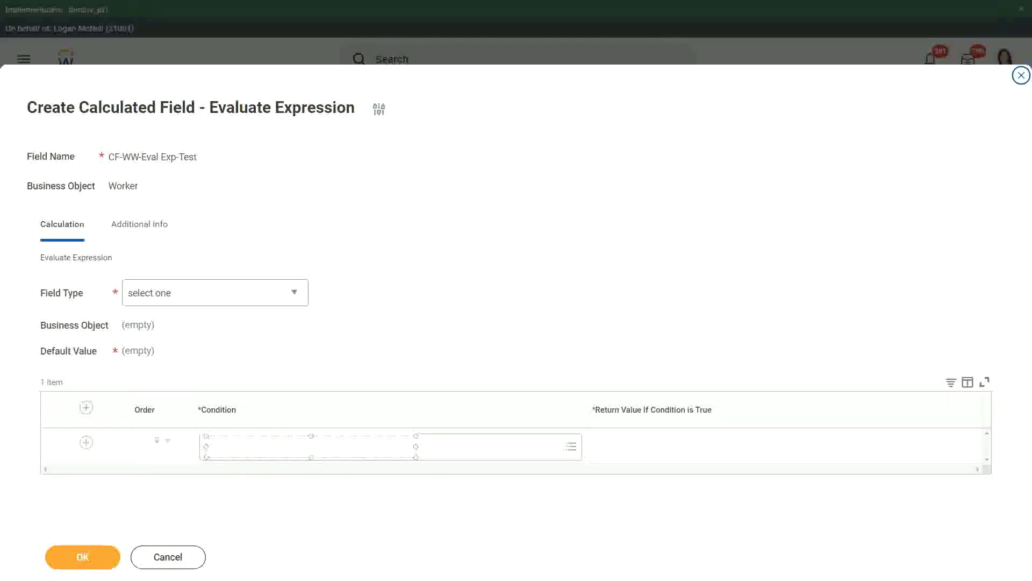
type("Boolean ")
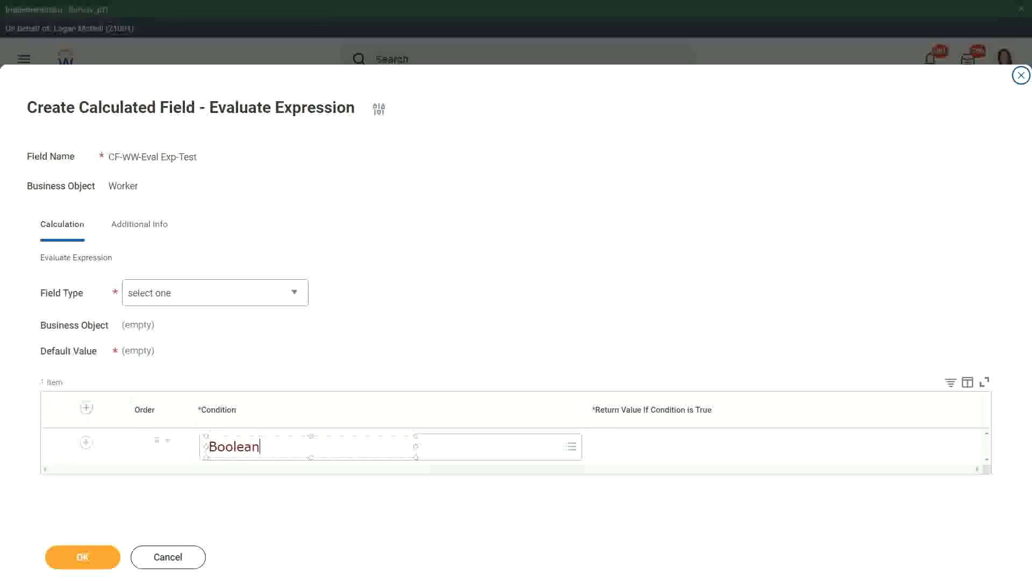
type("or a T")
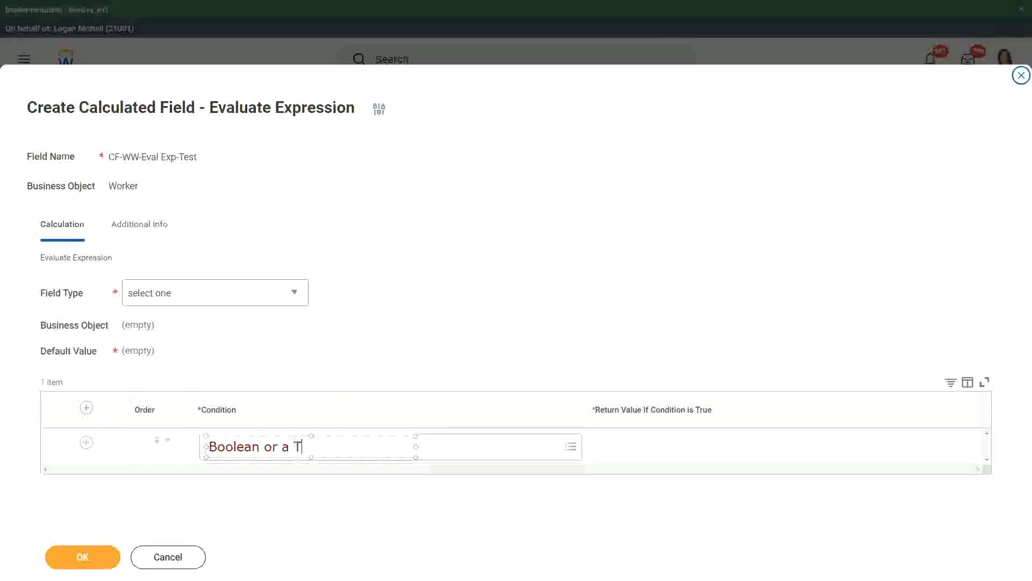
type("/F field")
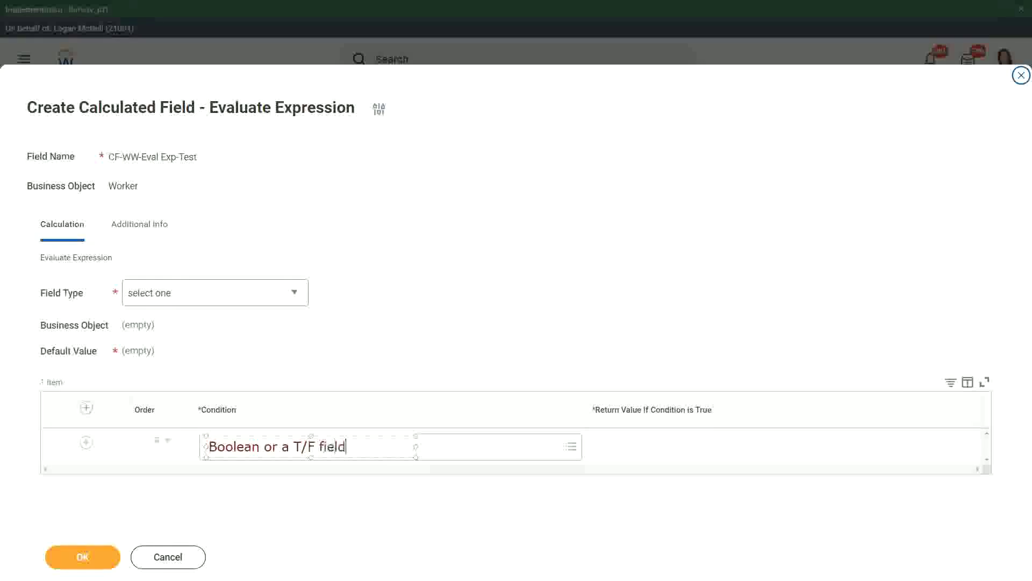
left_click(364, 338)
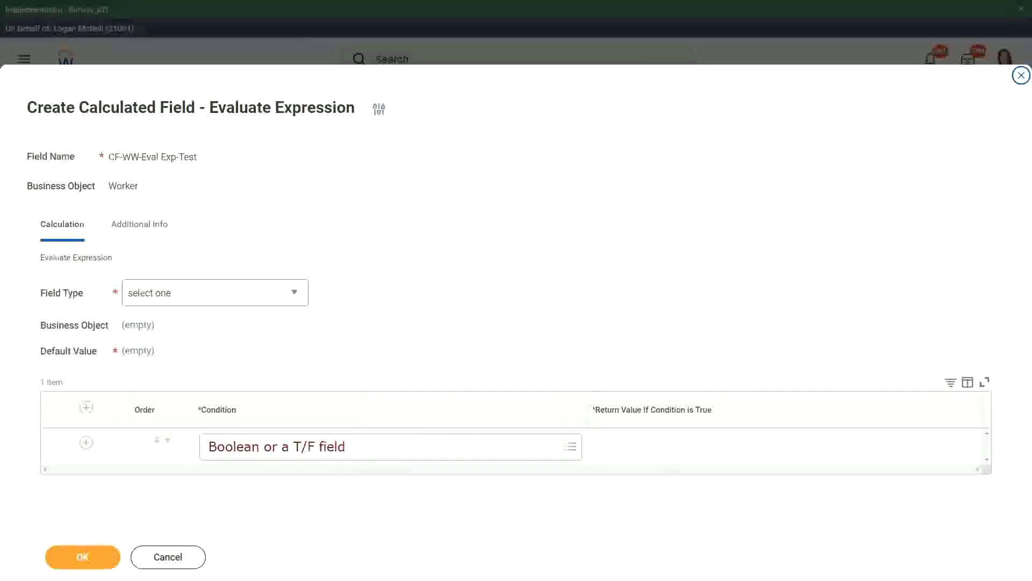
Annotate the Return Value If Condition is True cell with "Another Calc Field that gives the result", widened to one line
left_click(603, 447)
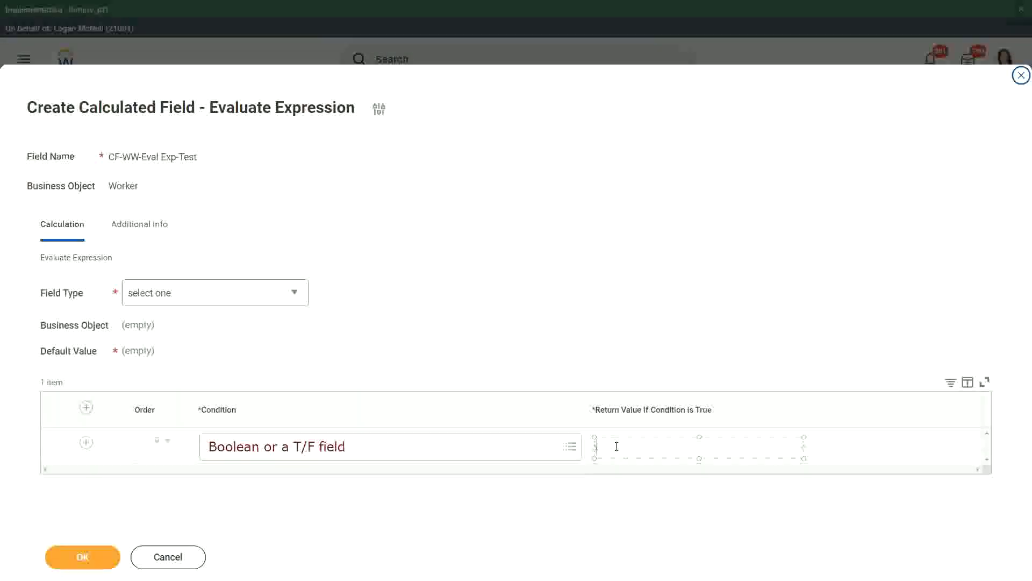
type("An")
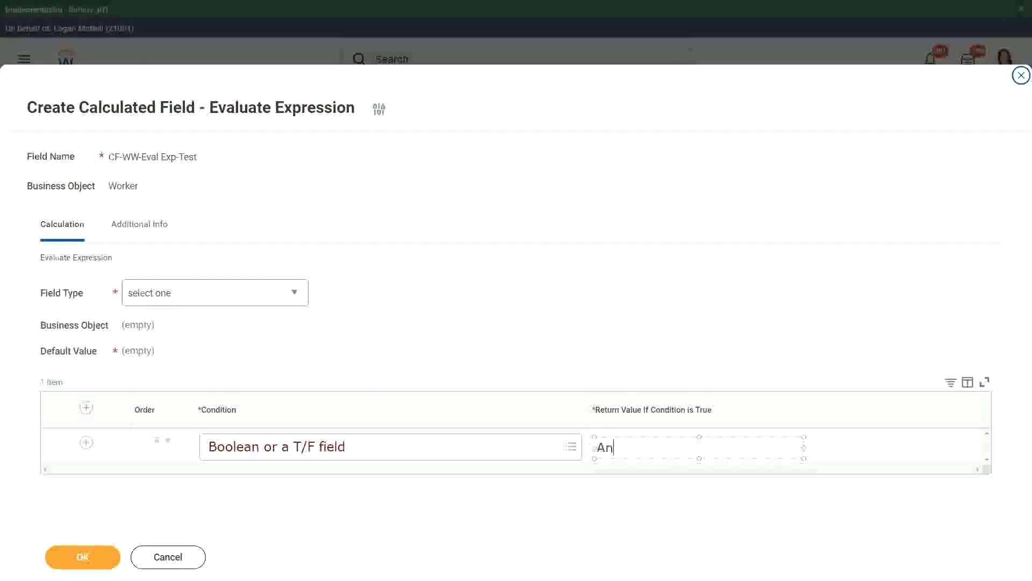
type("other Calc Field tha")
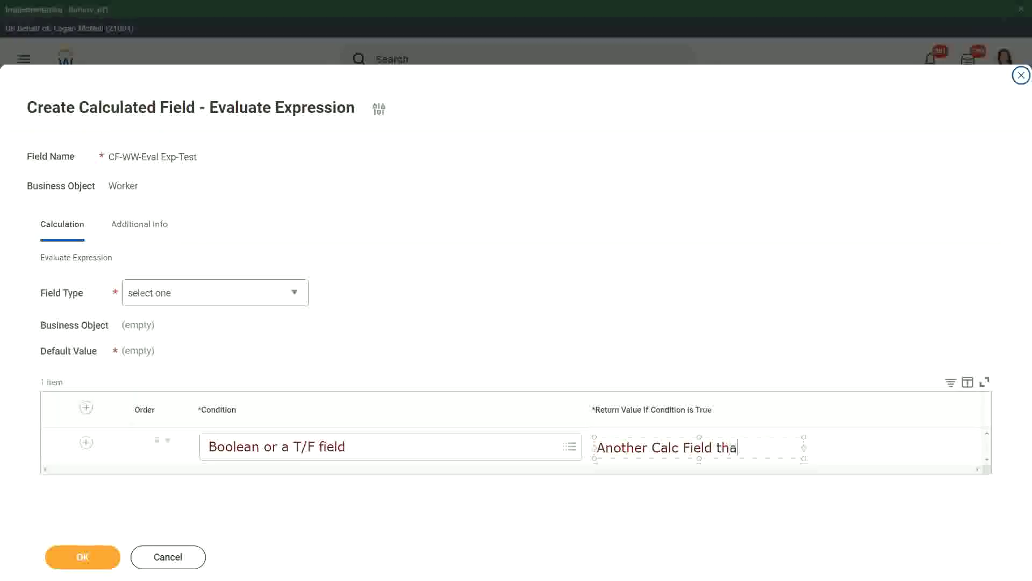
type("t gives the result")
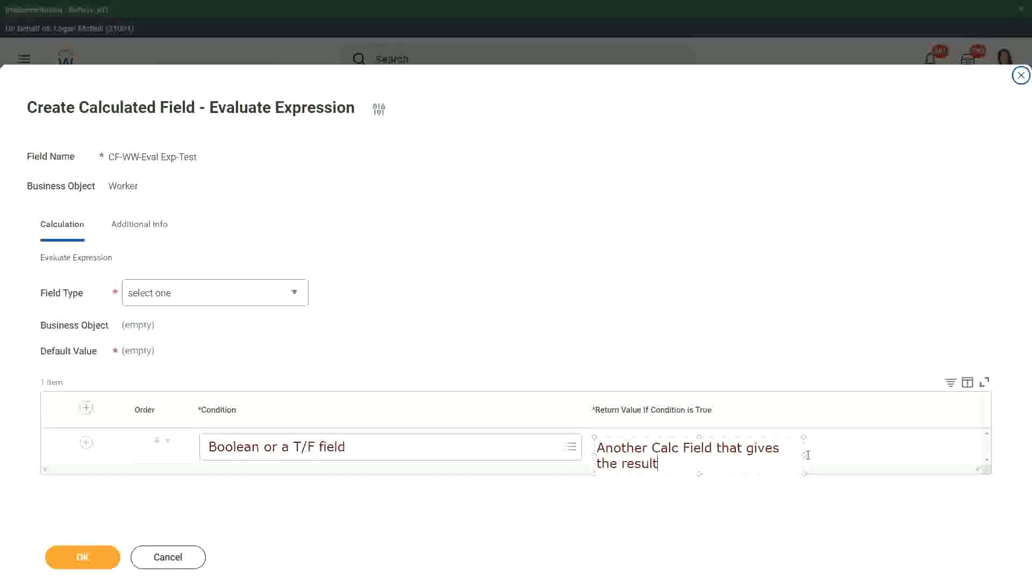
left_click_drag(804, 453, 908, 445)
left_click(582, 483)
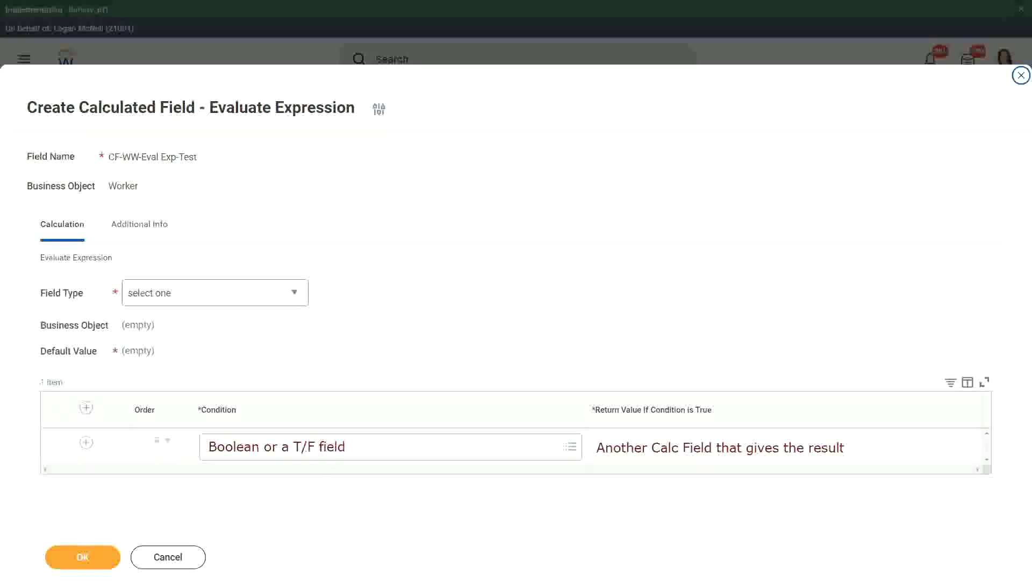
Set the Evaluate Expression field type to Text
left_click(298, 291)
key("Escape")
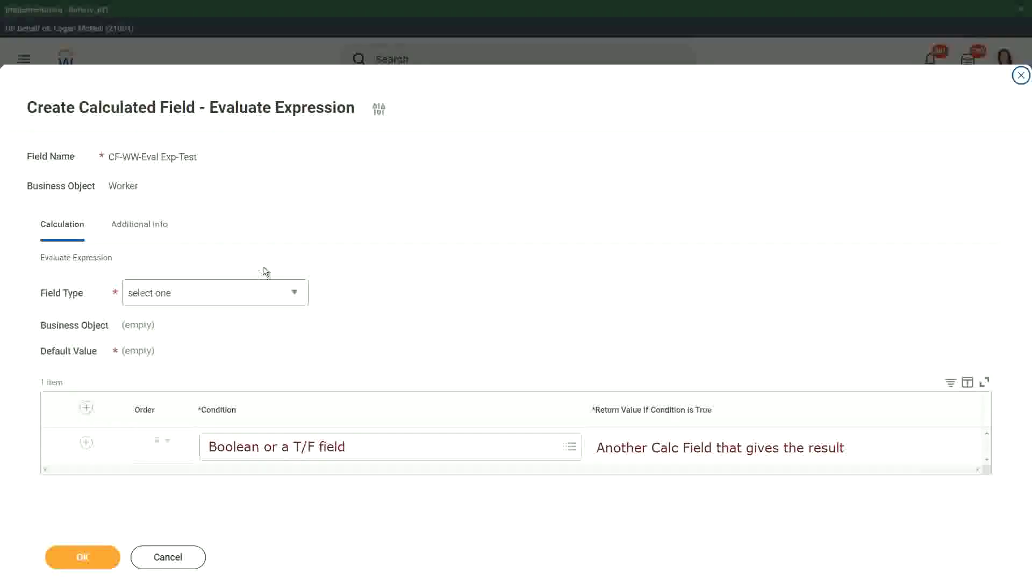
left_click(297, 292)
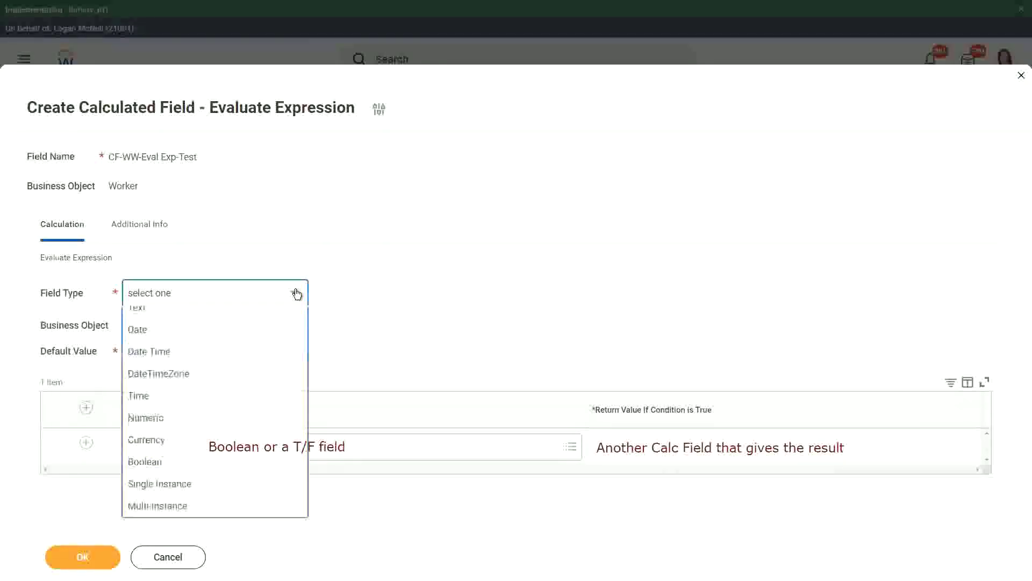
left_click(297, 293)
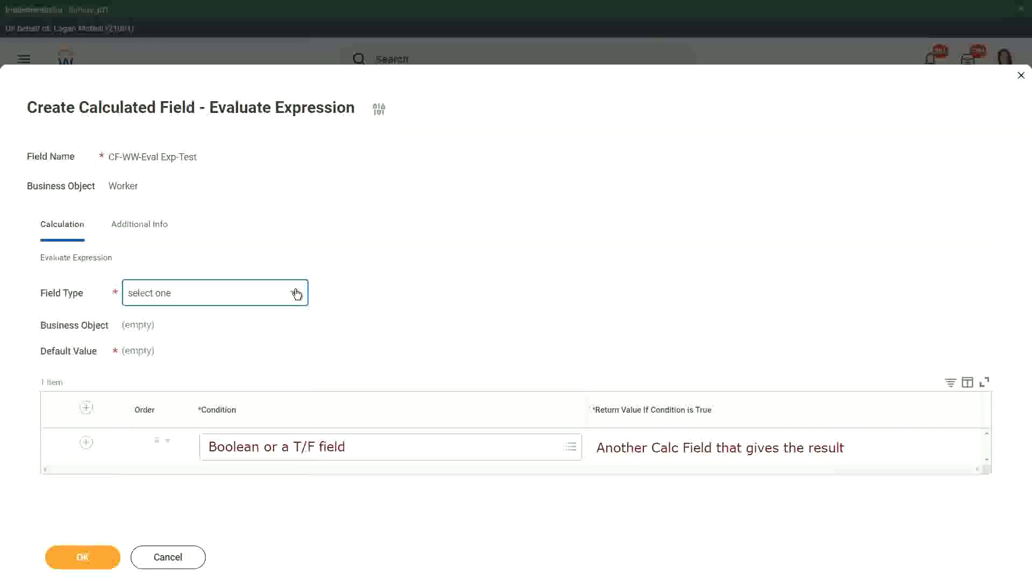
left_click(297, 292)
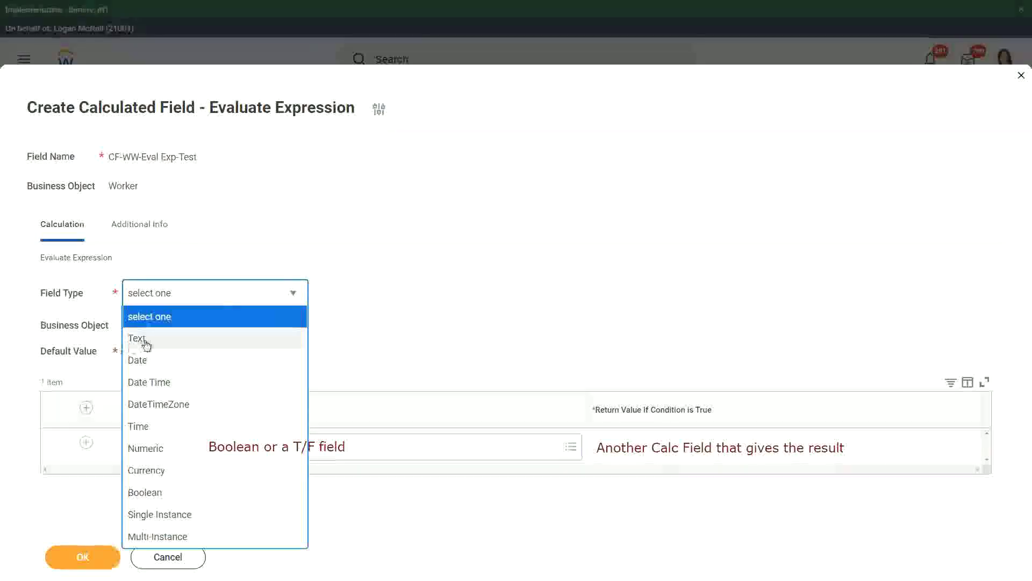
left_click(144, 336)
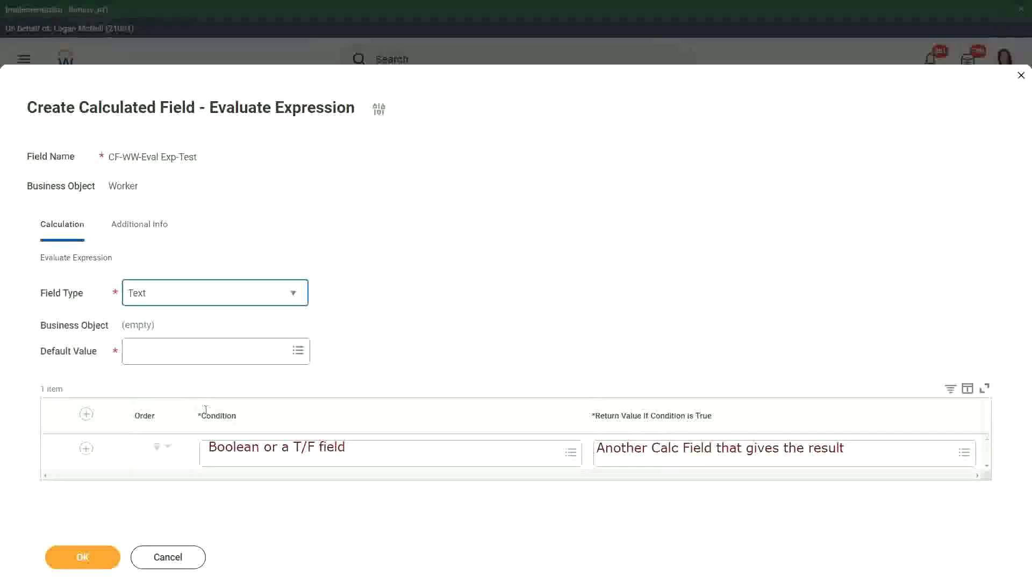
Annotate the Default Value field with the overlay text "Some Default Value" and align it inside the box
left_click(139, 350)
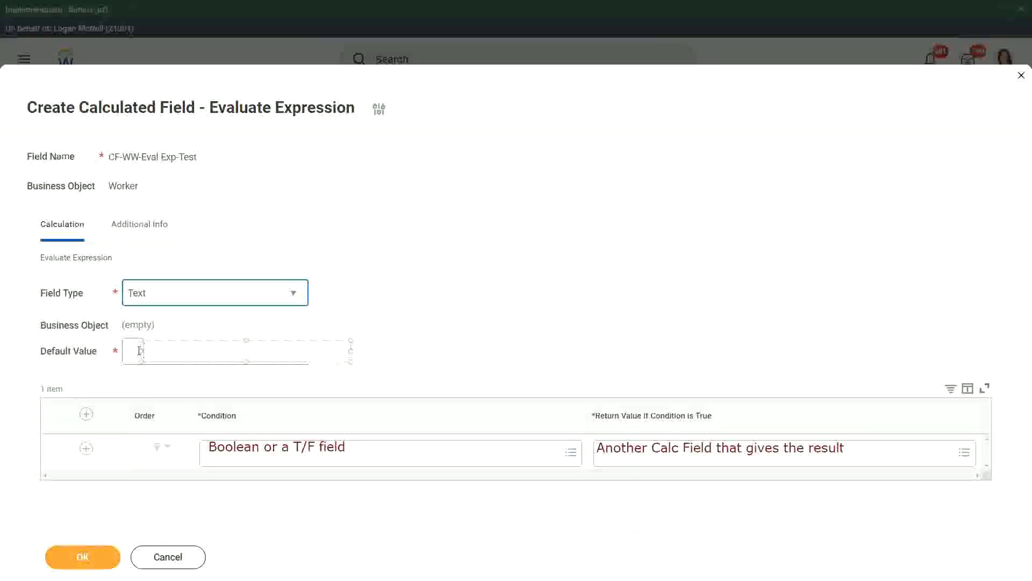
type("Some")
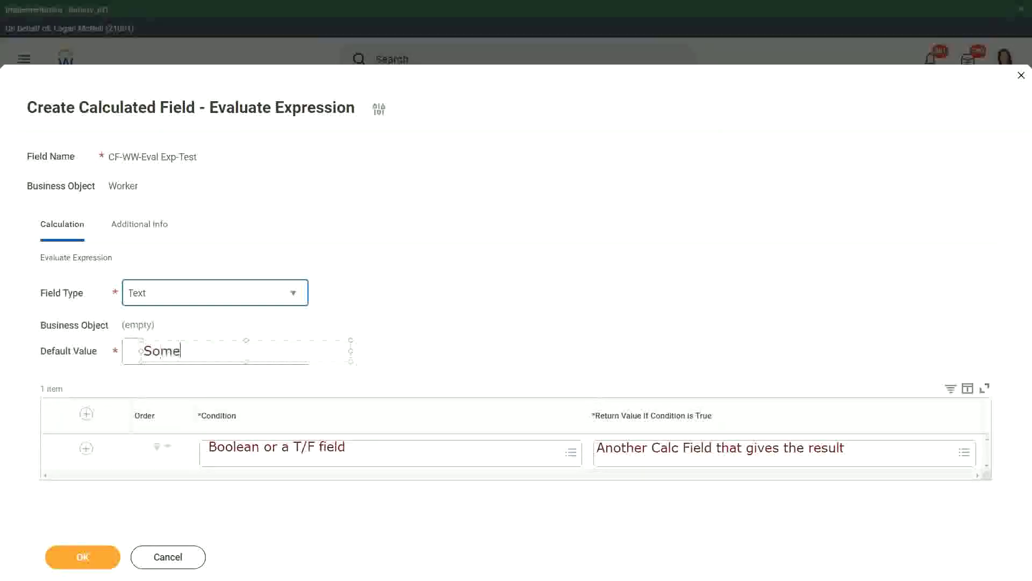
type(" Default Value")
left_click_drag(253, 341, 248, 341)
left_click(430, 334)
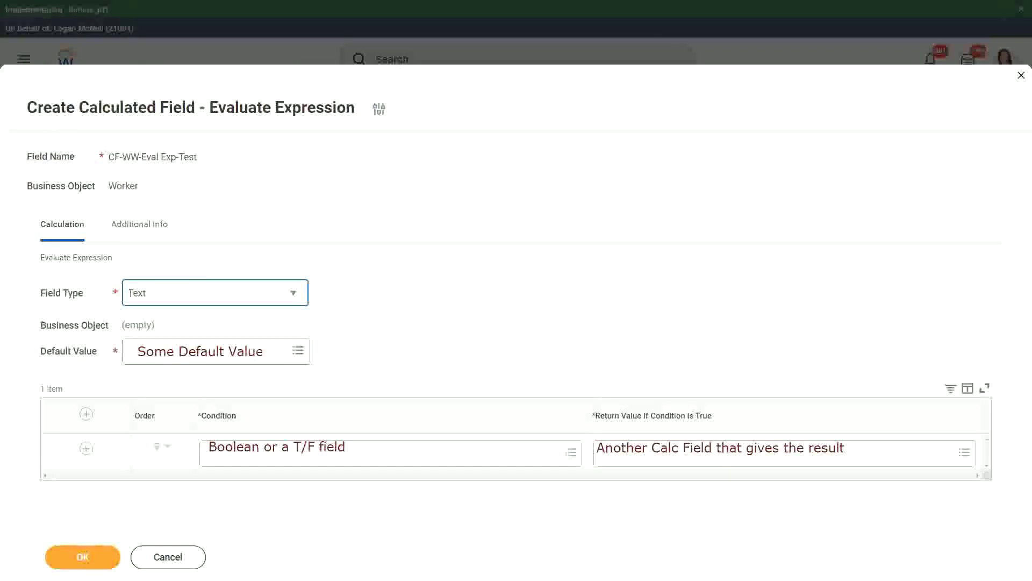
Replace the return value annotation with "Type in the value that you want in the output", widened to a single line
left_click(676, 453)
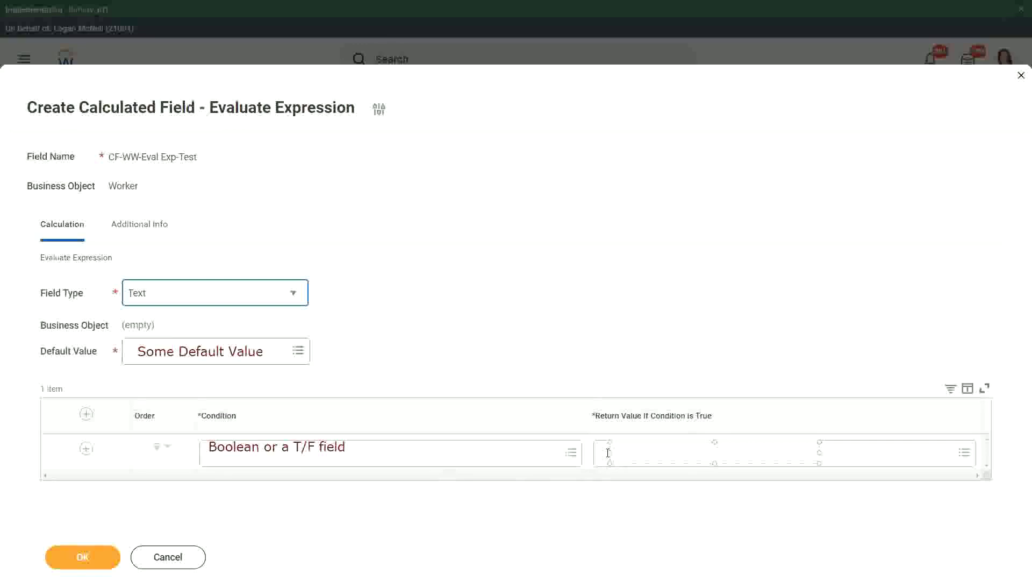
type("Ty")
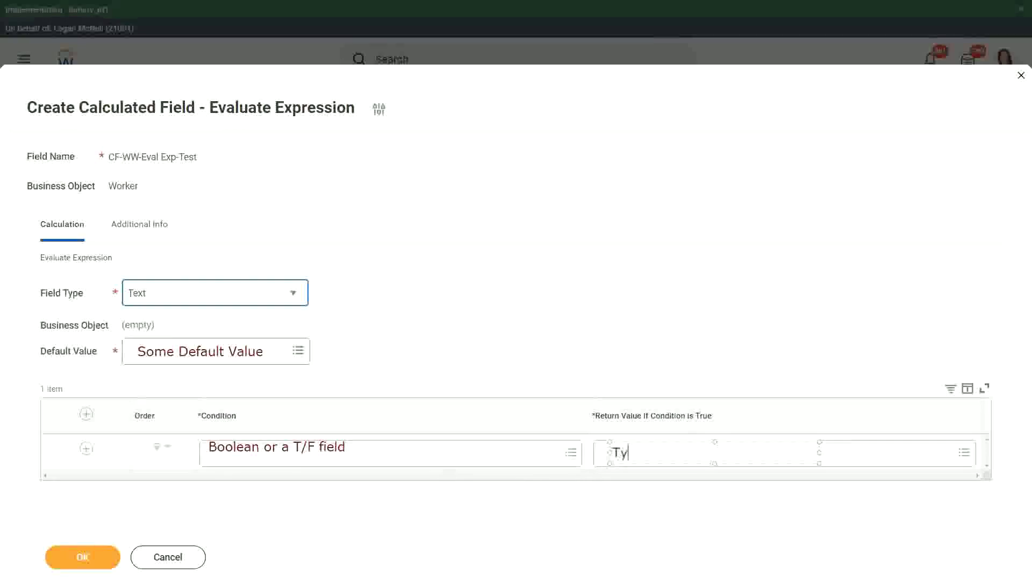
type("pe in the ")
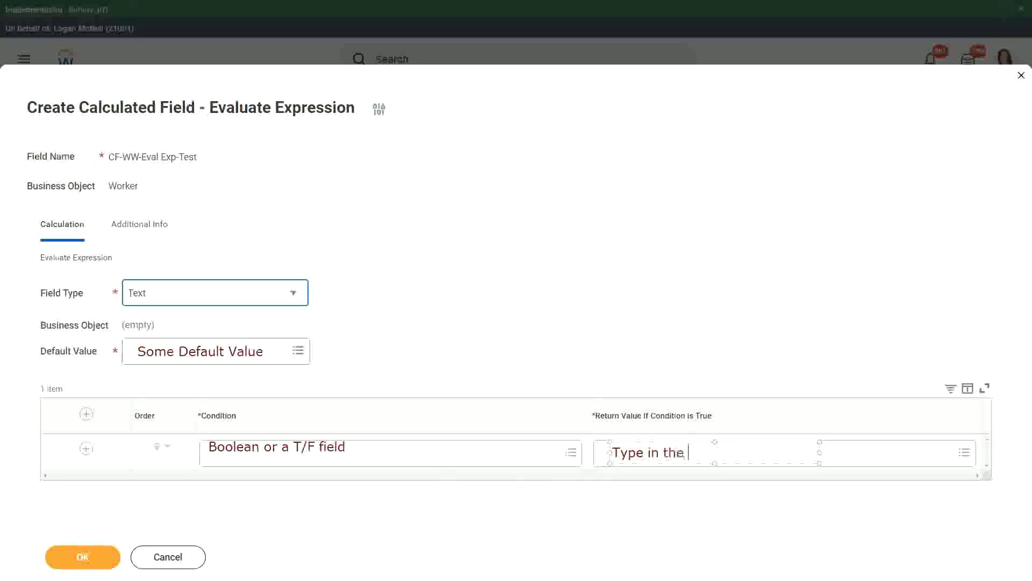
type("value that")
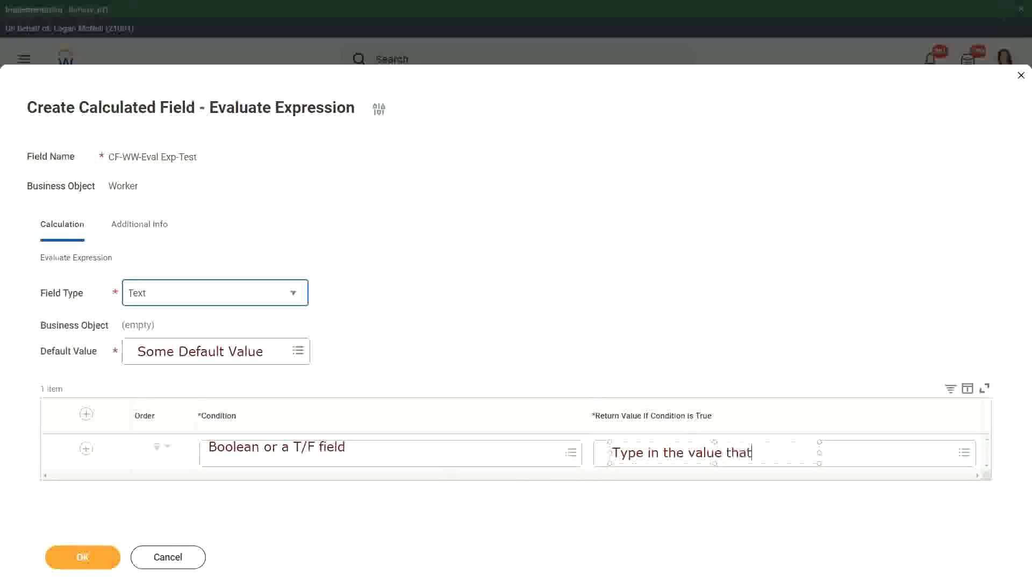
type(" you want in the output")
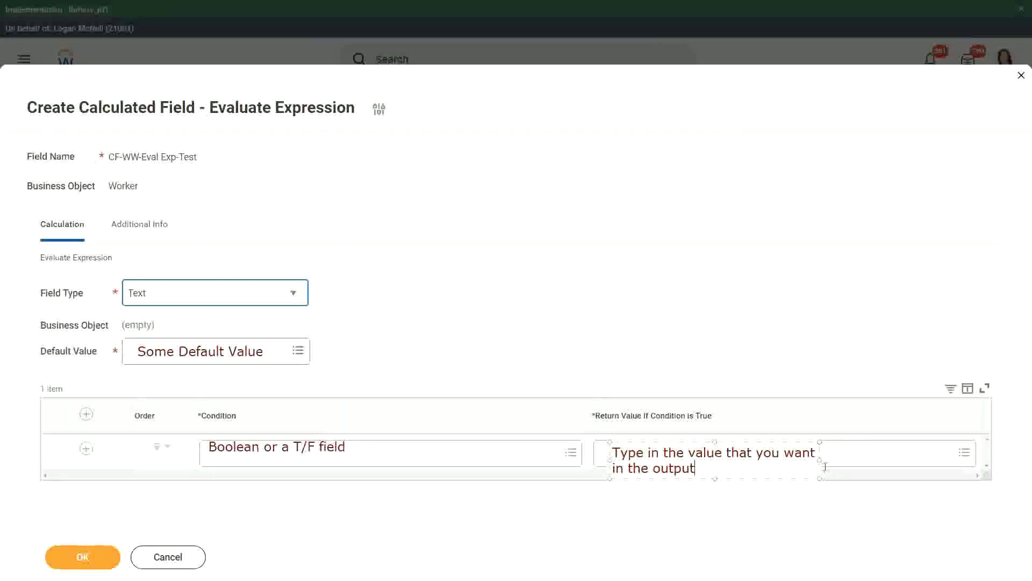
left_click_drag(820, 460, 943, 450)
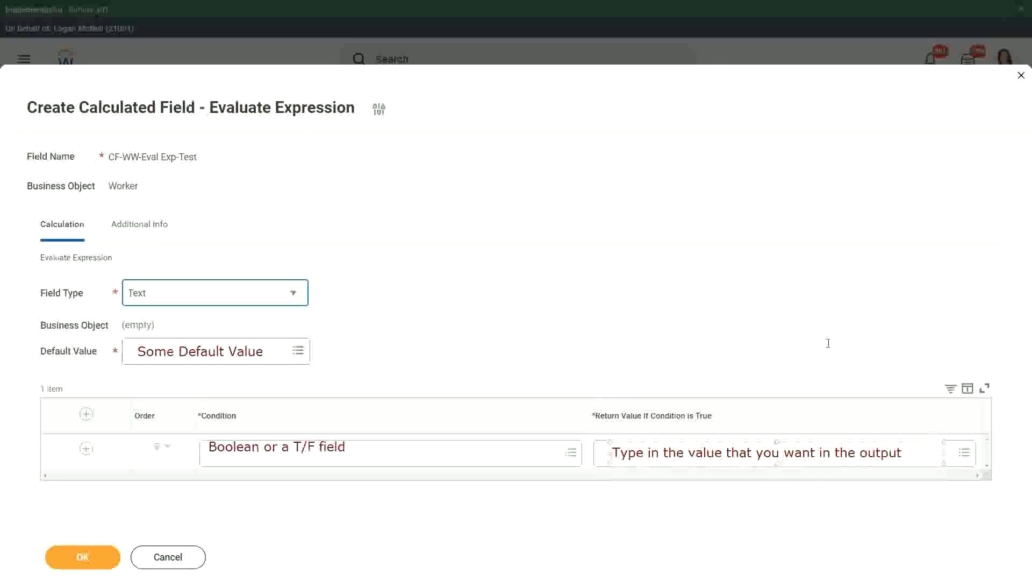
left_click(810, 323)
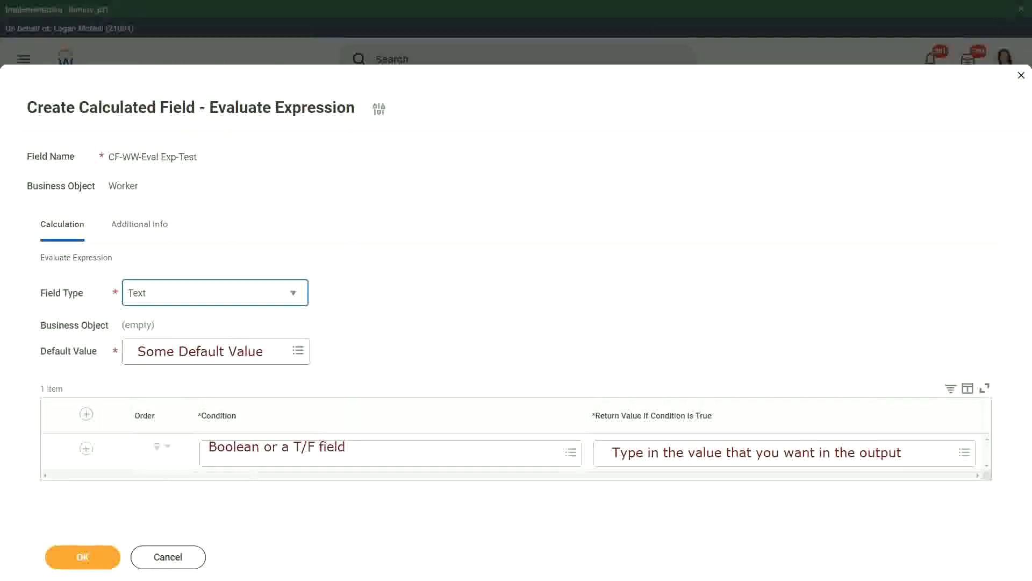
Cancel the calculated field creation and dismiss the green Implementation banner on the home page
left_click(168, 559)
left_click(464, 322)
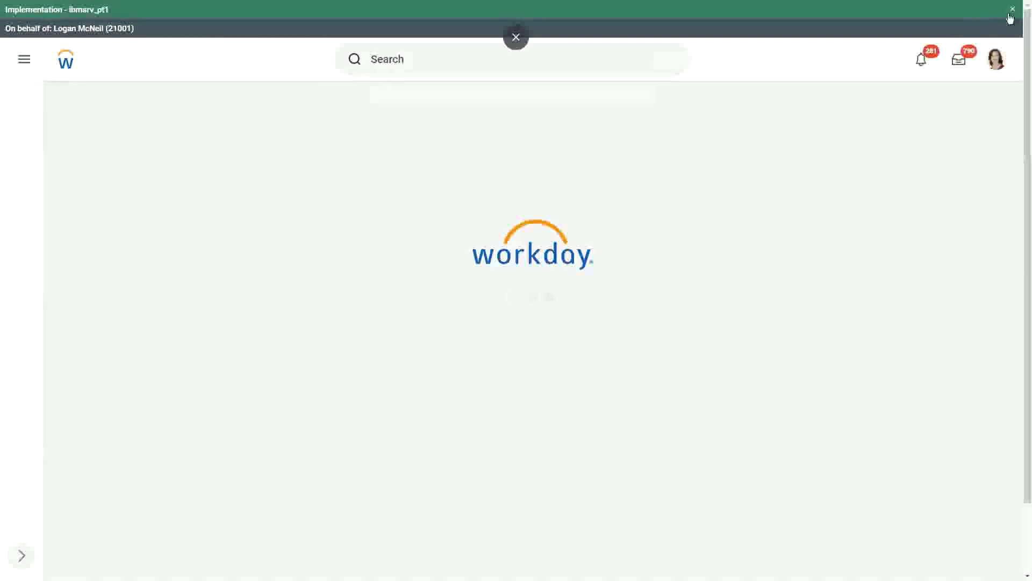
left_click(1013, 11)
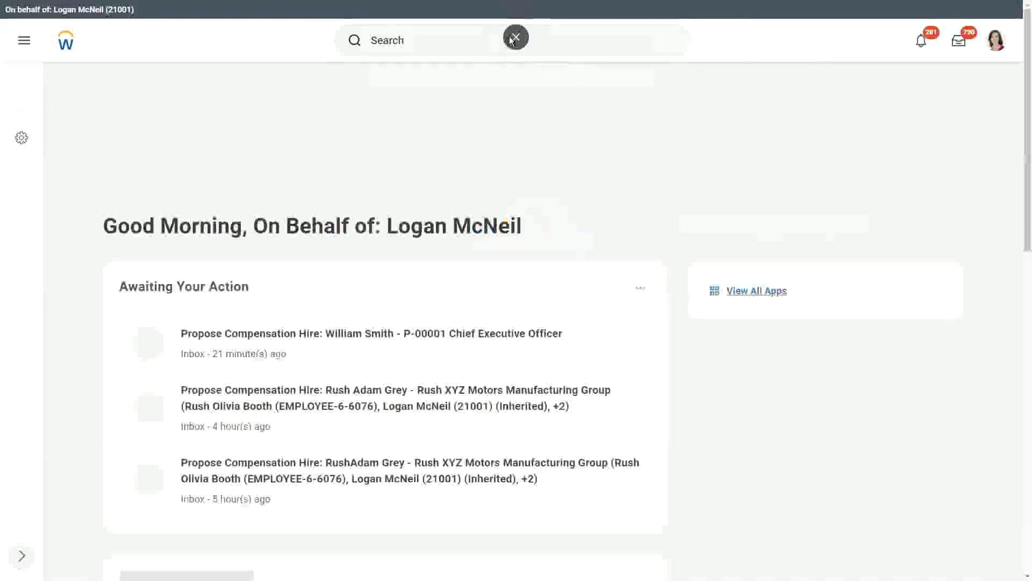